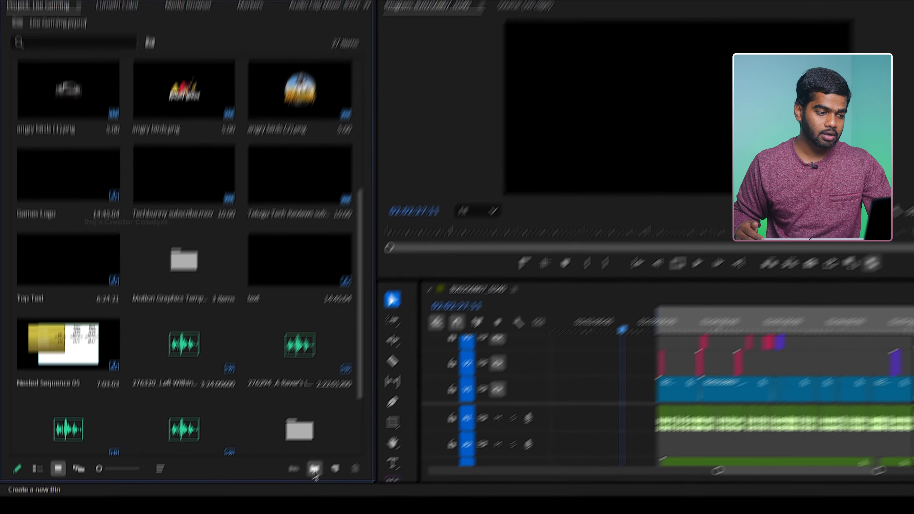
# - Create a new bin named Music in the project and open it
pyautogui.click(295, 495)
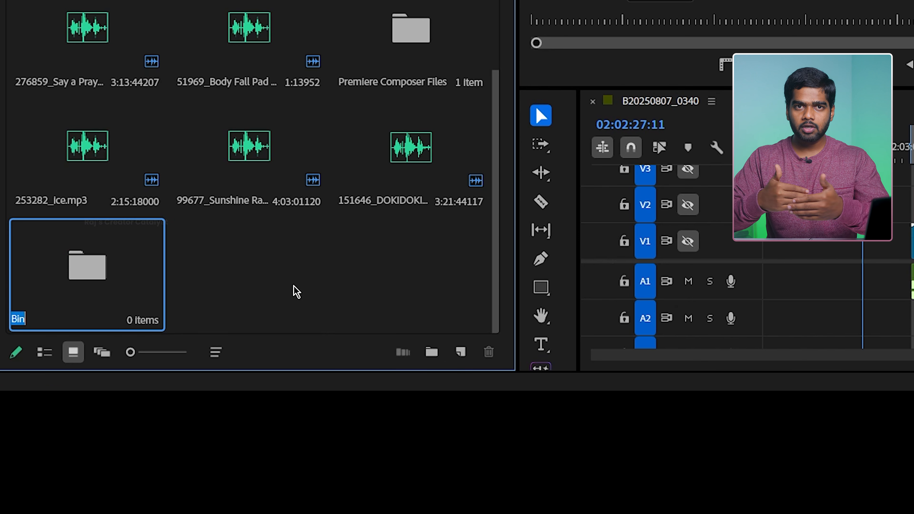
pyautogui.write('Music')
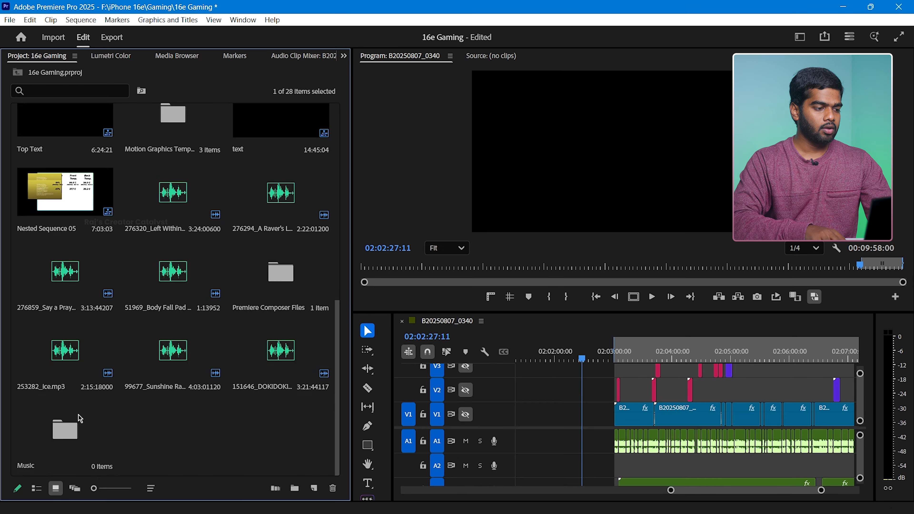
pyautogui.doubleClick(81, 418)
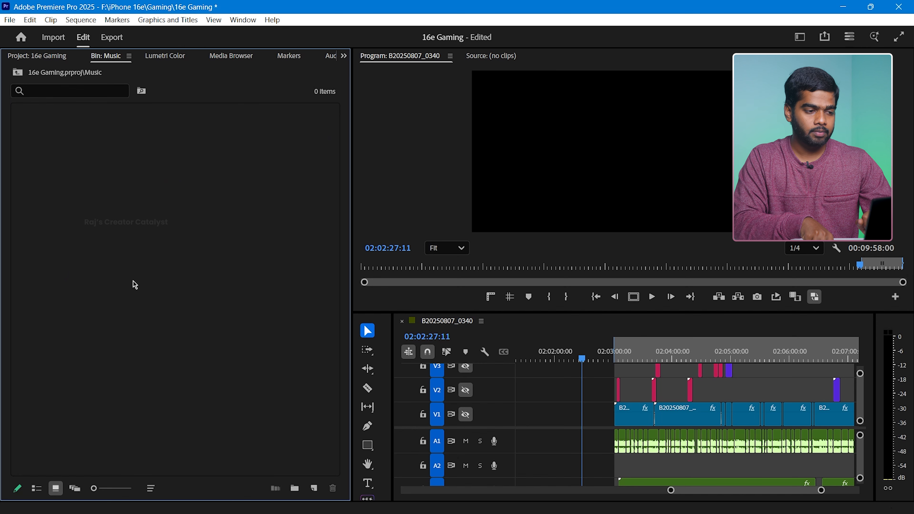
# - Compare the Source Monitor with the Program Monitor, leaving the Source Monitor in view
pyautogui.click(488, 56)
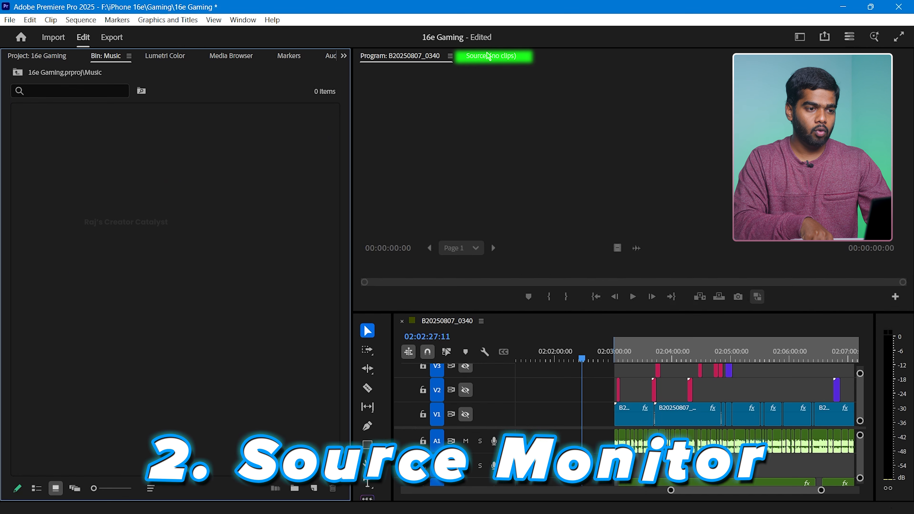
pyautogui.click(382, 57)
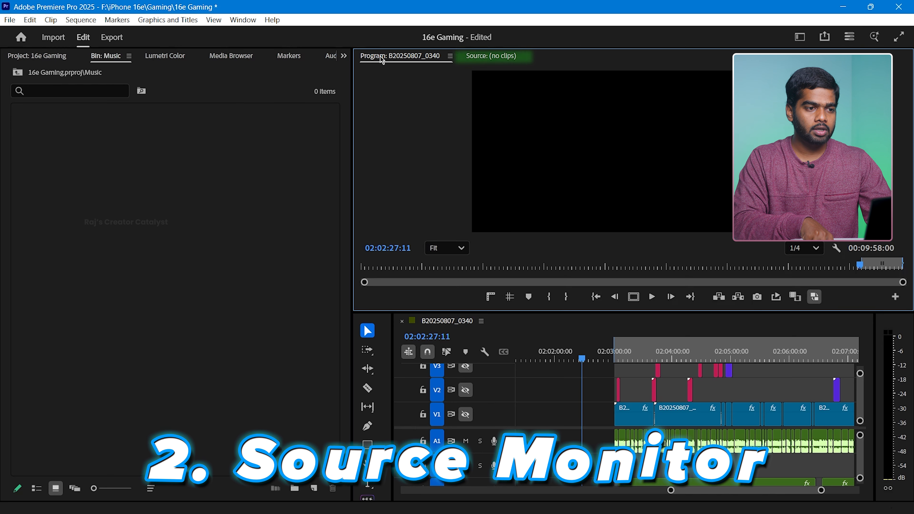
pyautogui.click(476, 58)
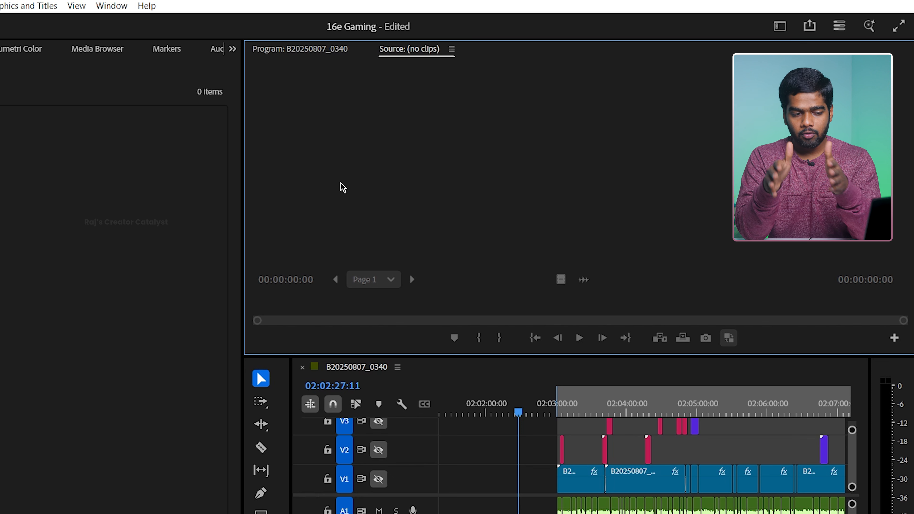
pyautogui.click(490, 445)
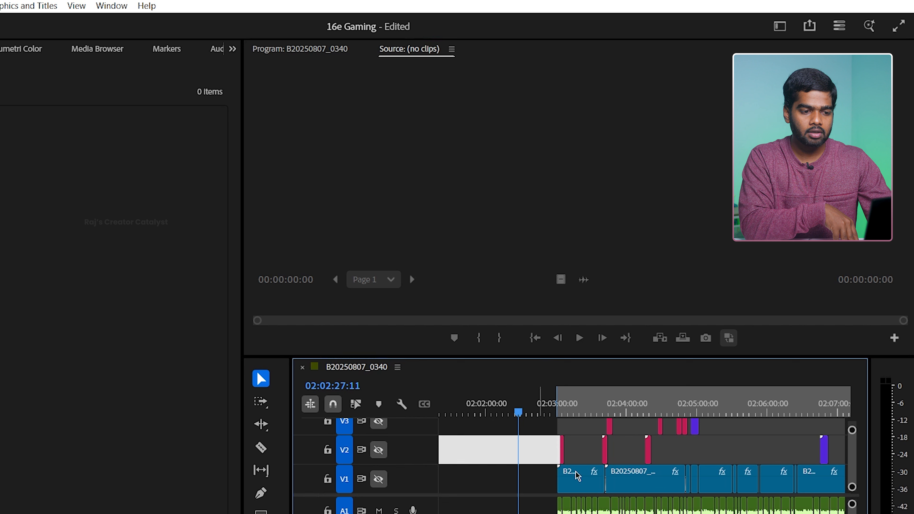
pyautogui.click(502, 445)
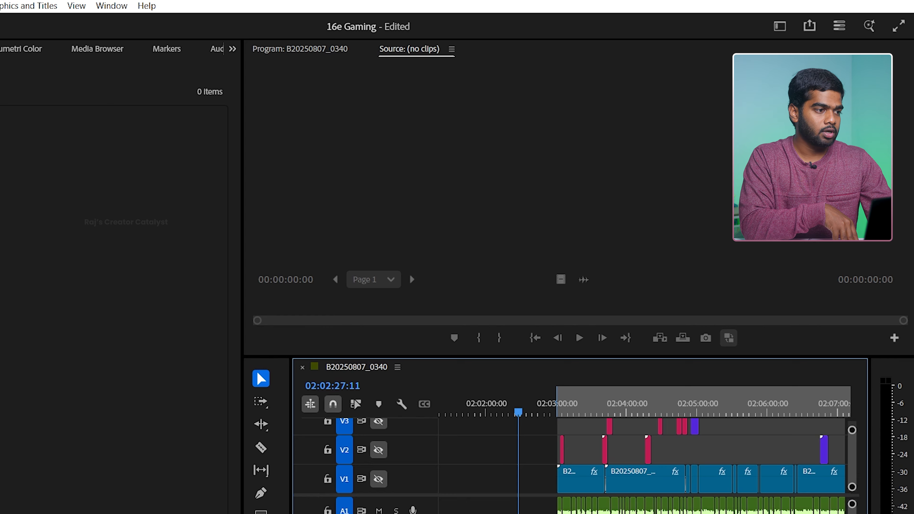
# - Open the angry birds (3).png image from the 16e Gaming project in the Source Monitor
pyautogui.click(27, 57)
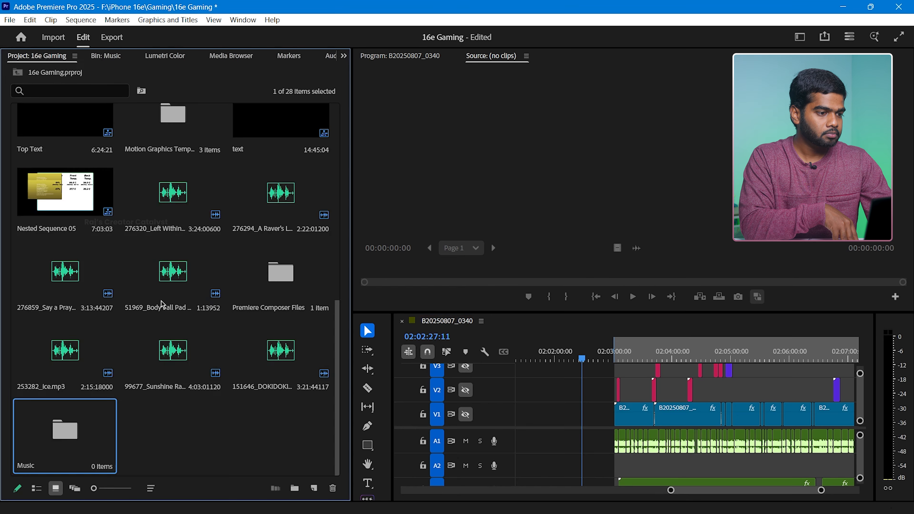
pyautogui.scroll(10, 163, 305)
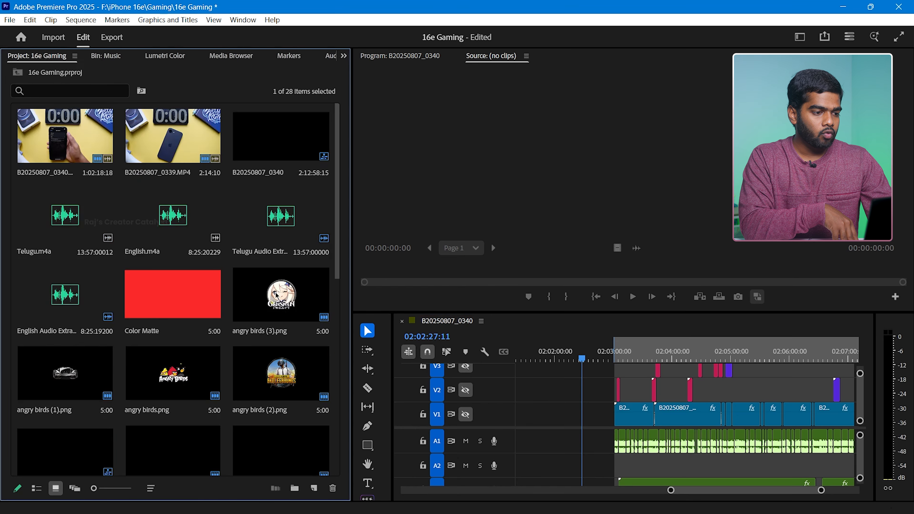
pyautogui.click(280, 298)
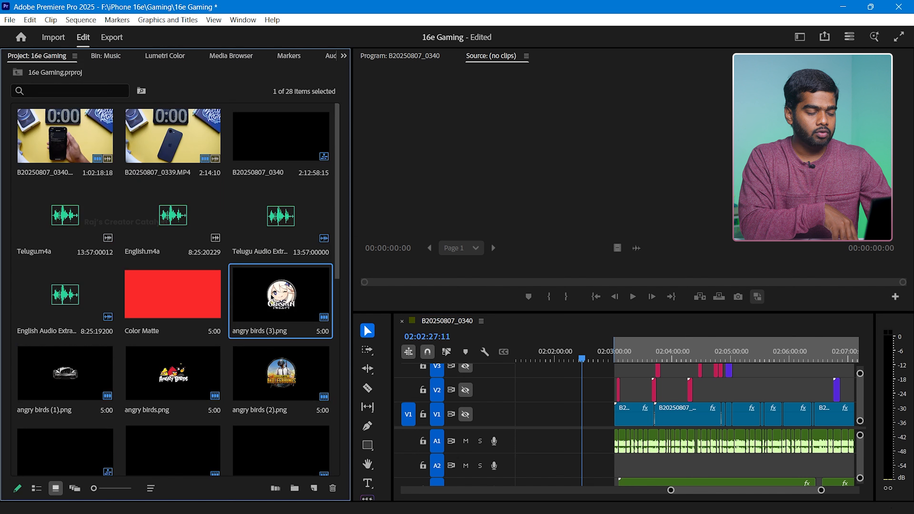
pyautogui.doubleClick(272, 301)
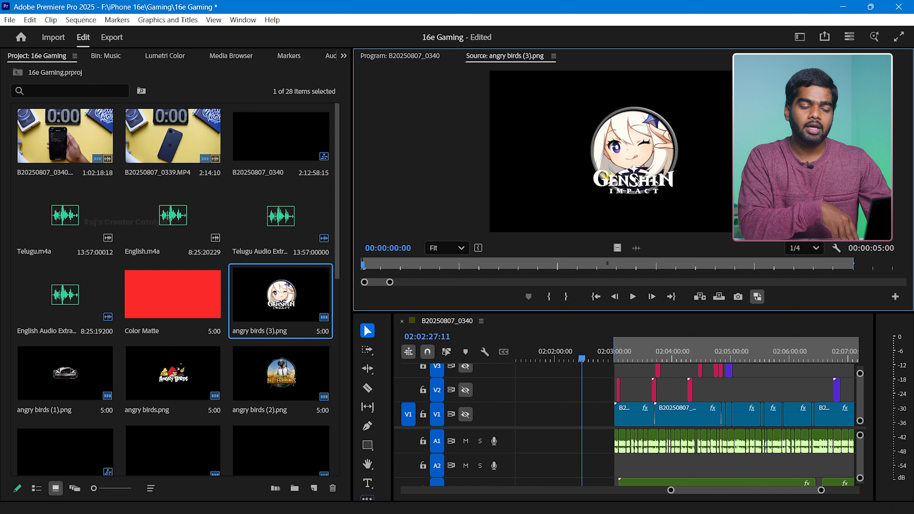
# - Mark an In point at 00:00:00:21 and an Out point at 00:00:02:10 on the source image
pyautogui.click(446, 266)
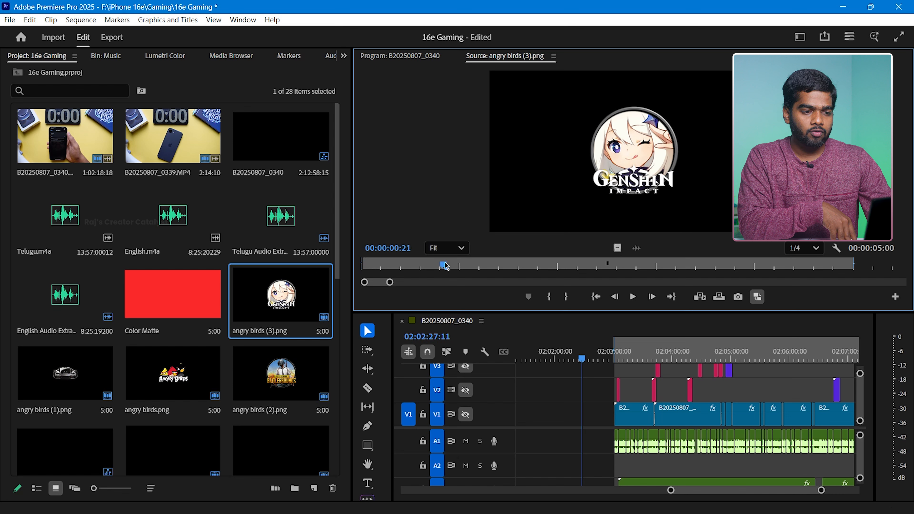
pyautogui.press('i')
pyautogui.click(598, 265)
pyautogui.click(580, 296)
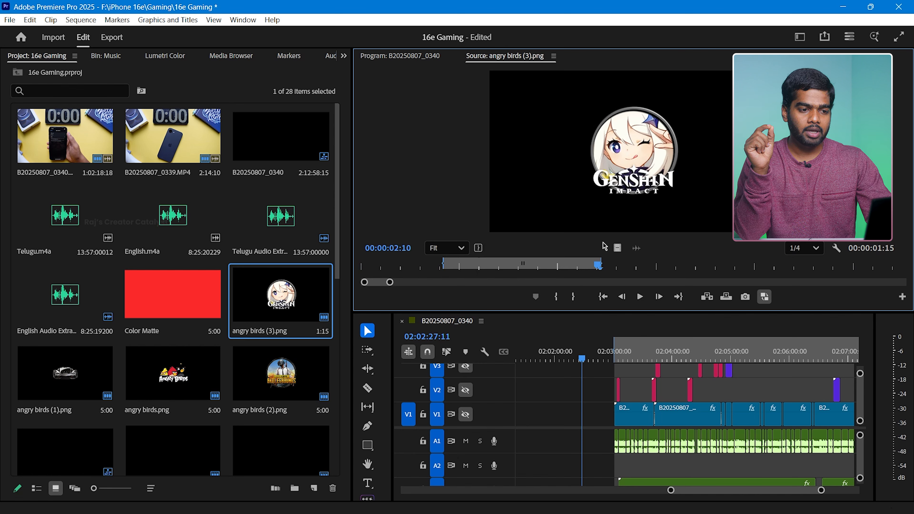
# - Place the trimmed image on track V1 in the empty area before the playhead, and remove it again
pyautogui.moveTo(568, 358); pyautogui.dragTo(570, 416)
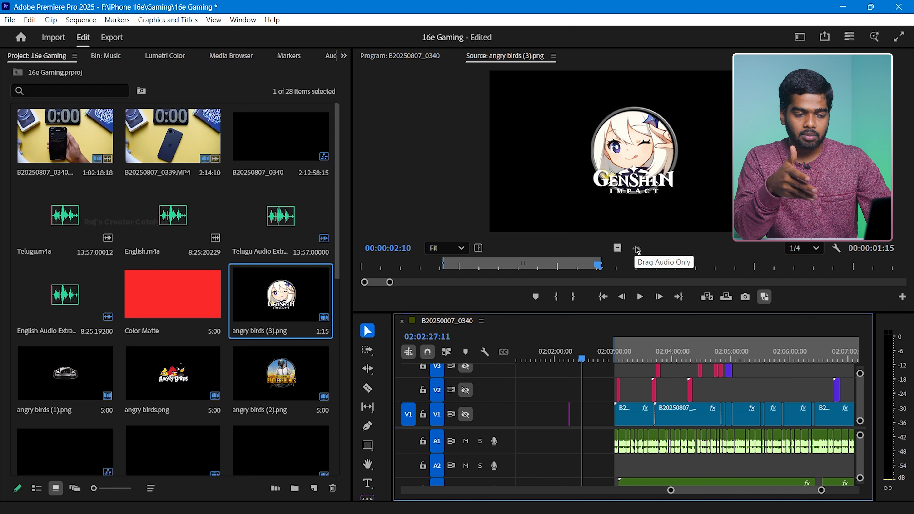
pyautogui.moveTo(553, 376); pyautogui.dragTo(577, 426)
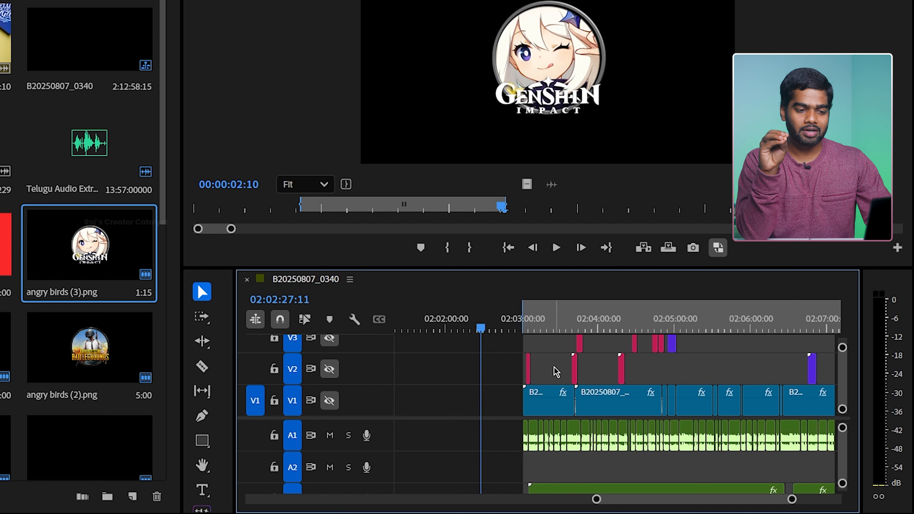
pyautogui.click(440, 388)
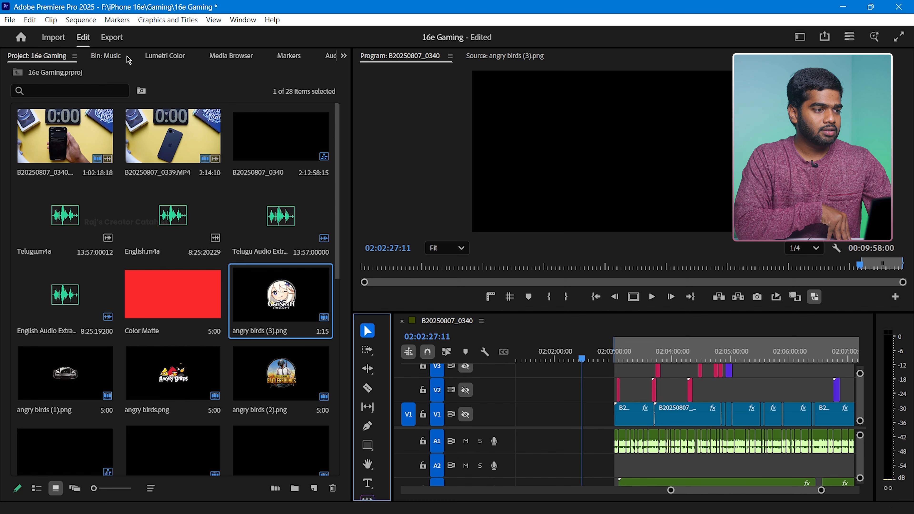
# - Look through the Music bin, Lumetri Color, Media Browser, Markers and Audio Clip Mixer
pyautogui.click(105, 56)
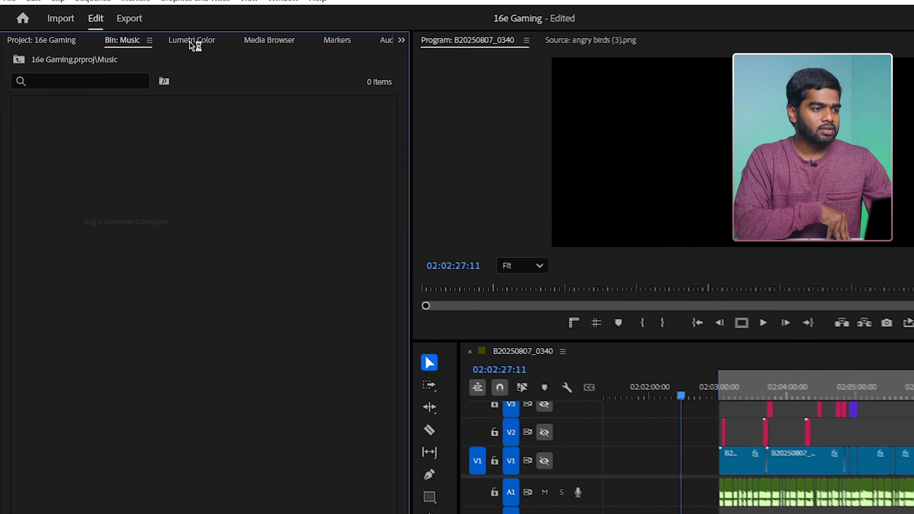
pyautogui.click(182, 50)
pyautogui.click(257, 44)
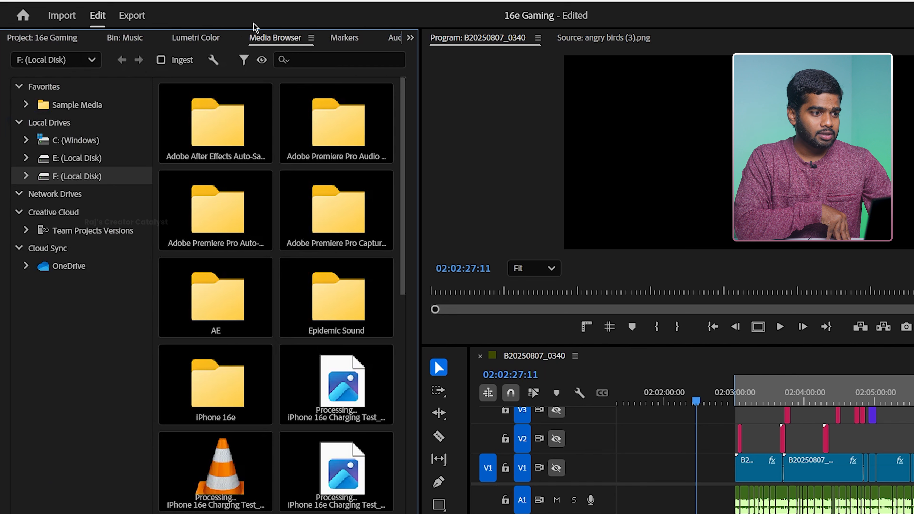
pyautogui.click(342, 37)
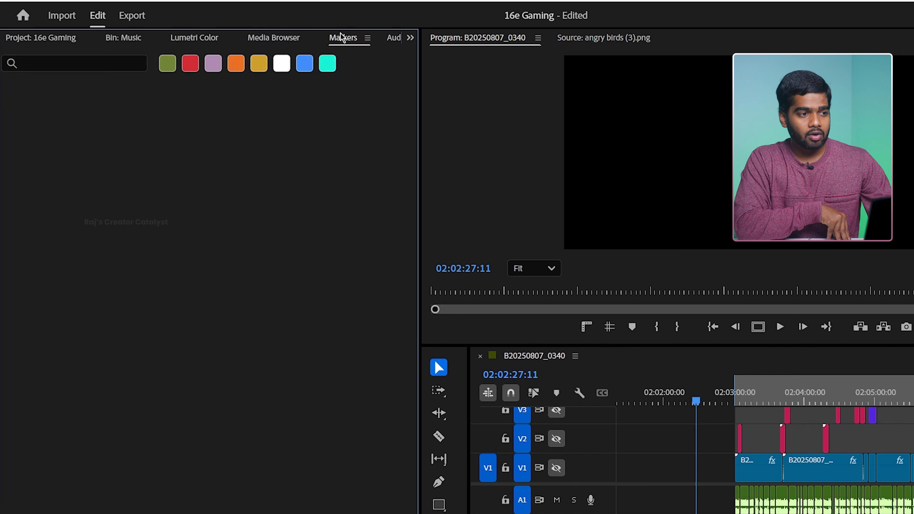
pyautogui.click(398, 40)
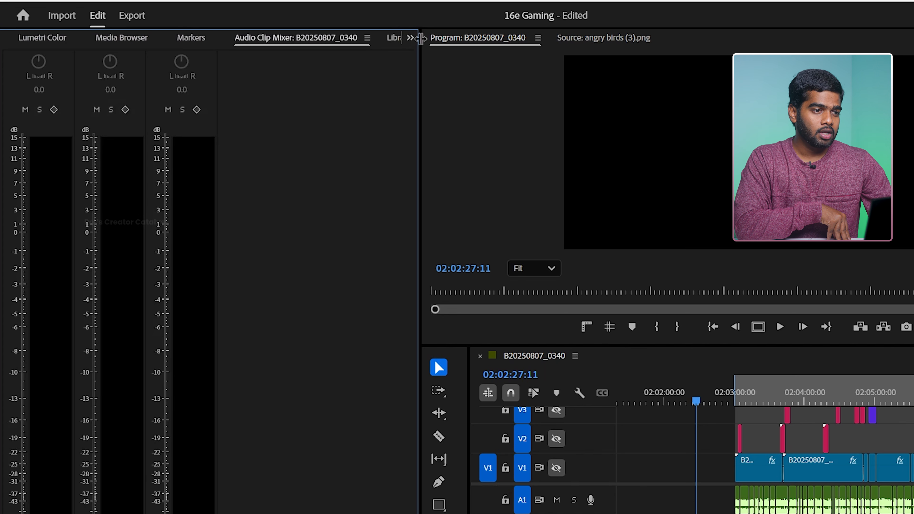
# - Show the Effects library and search it for "gauss"
pyautogui.click(410, 38)
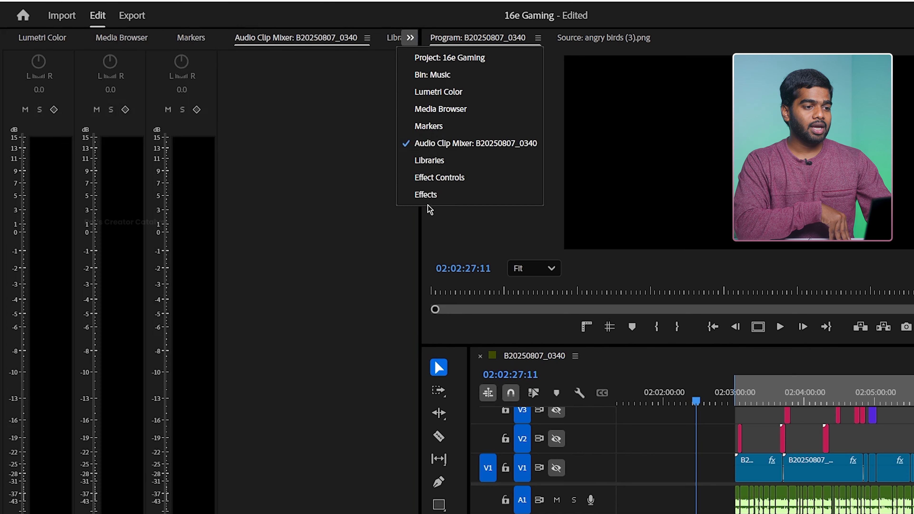
pyautogui.click(425, 194)
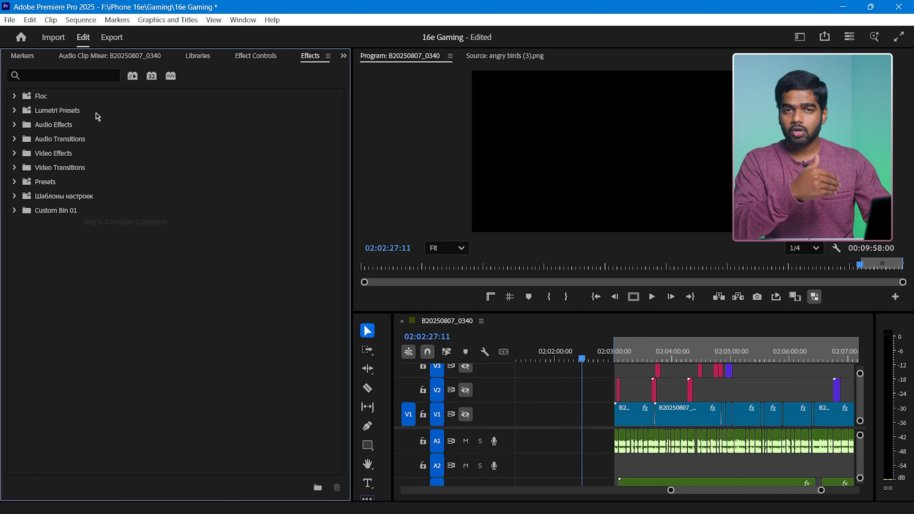
pyautogui.click(52, 75)
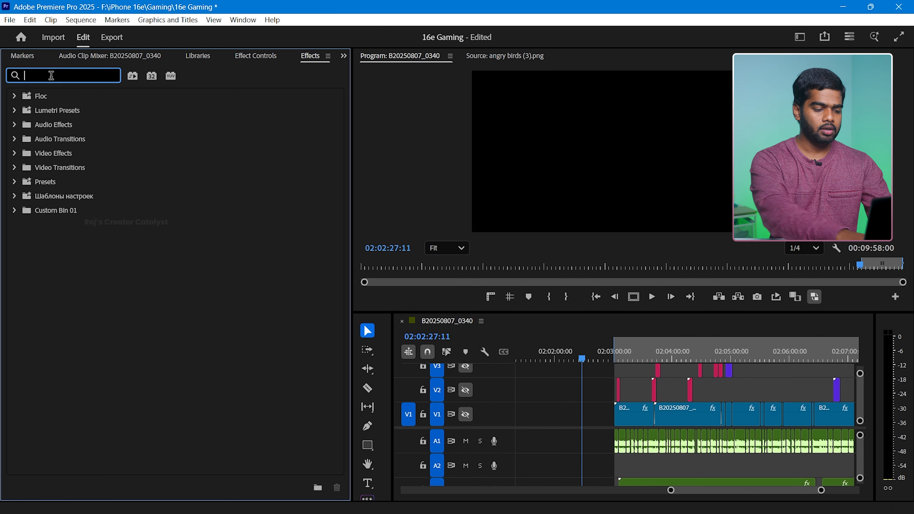
pyautogui.write('blu')
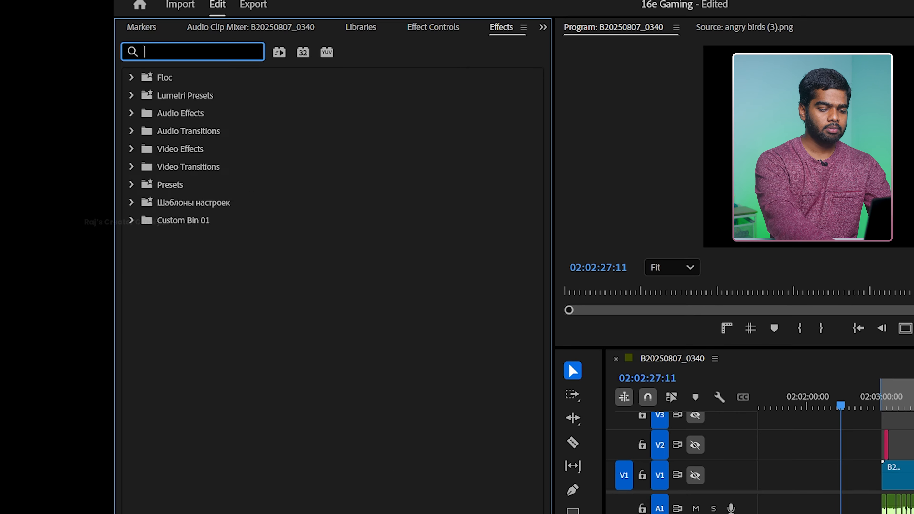
pyautogui.write('blur')
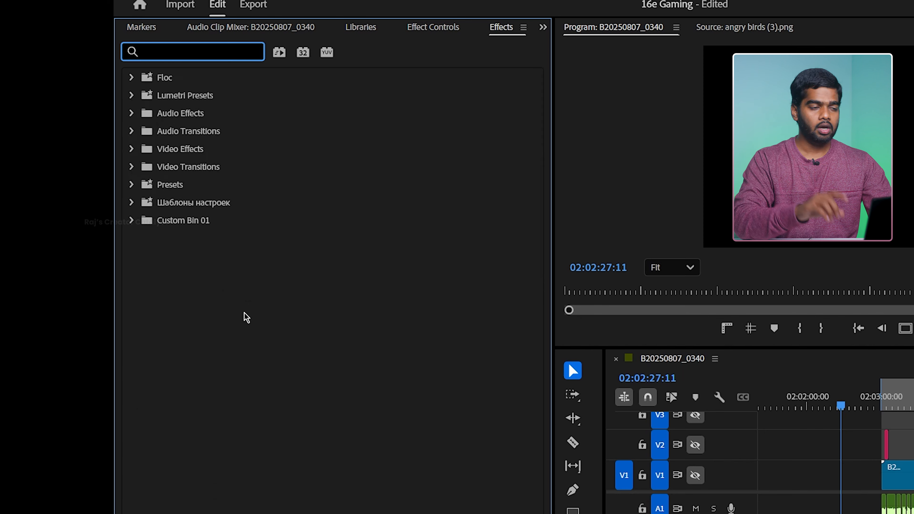
pyautogui.click(244, 311)
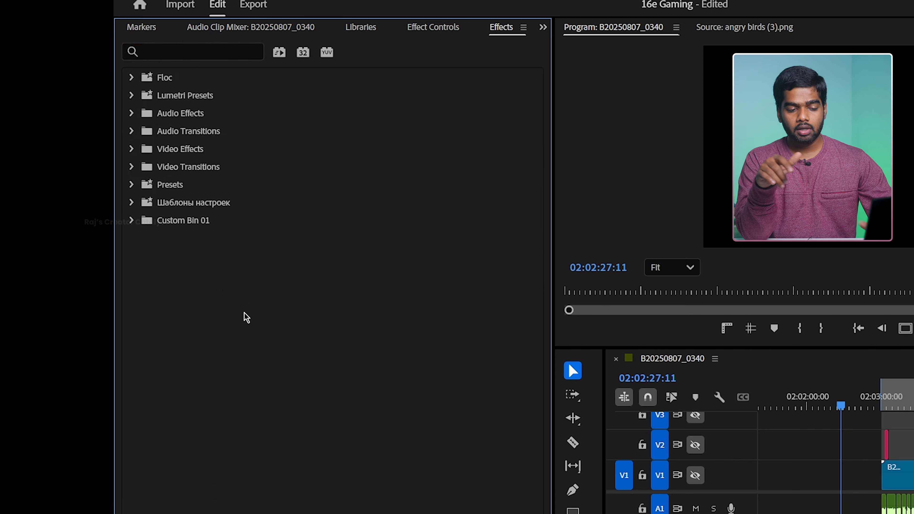
pyautogui.click(174, 49)
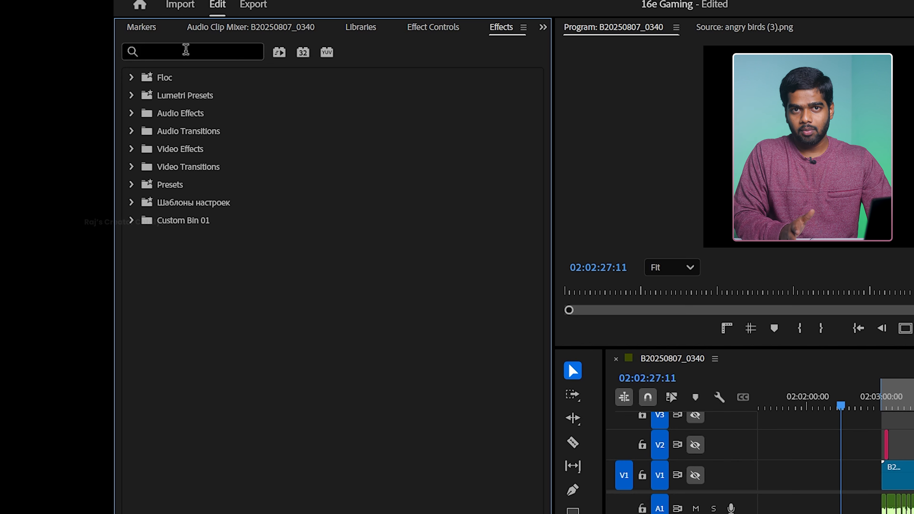
pyautogui.click(185, 50)
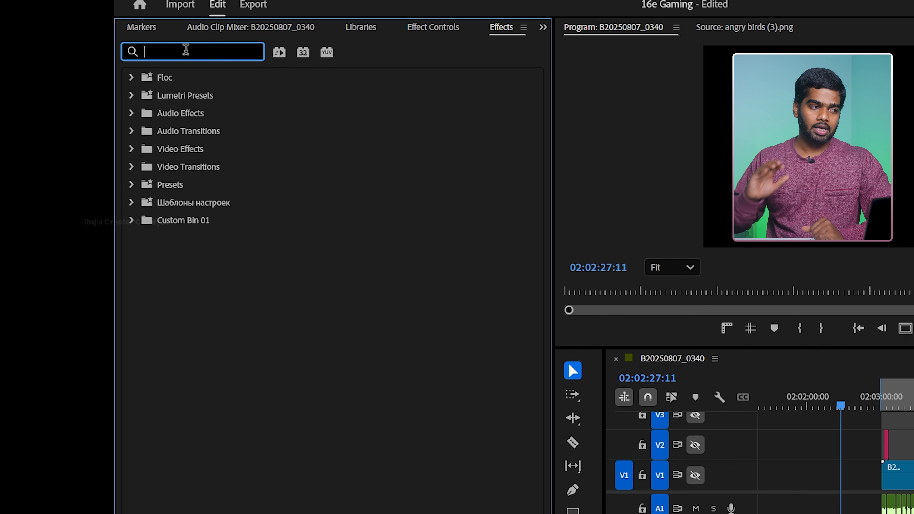
pyautogui.write('gauss')
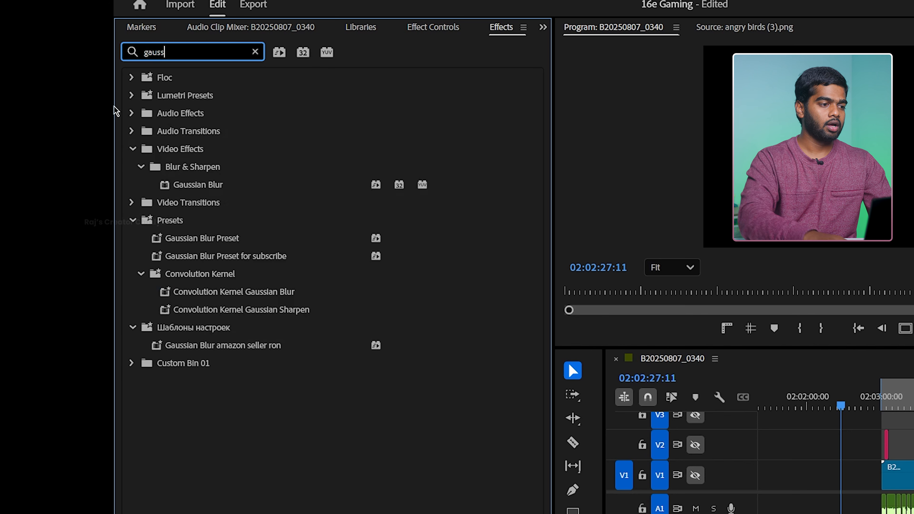
# - Apply the Gaussian Blur video effect to the first clip on track V1, B20250807_0339.MP4
pyautogui.click(192, 185)
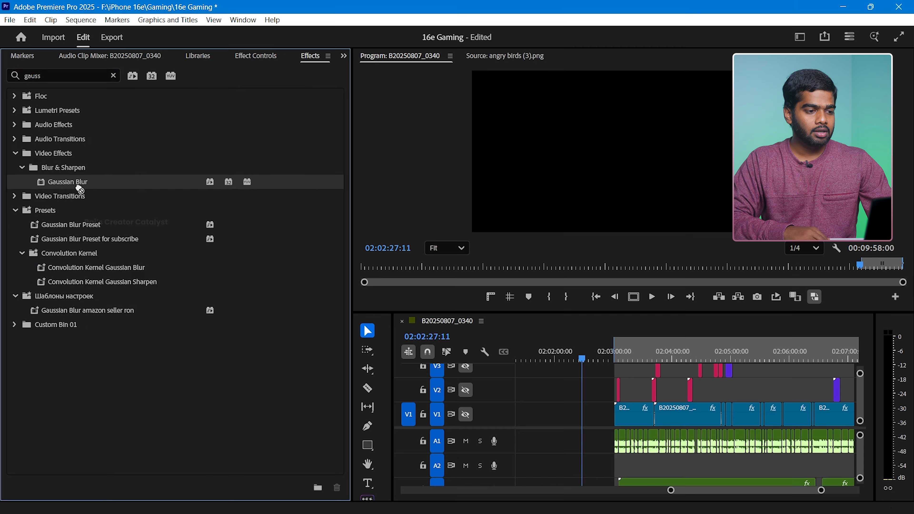
pyautogui.moveTo(207, 186); pyautogui.dragTo(655, 392)
pyautogui.moveTo(435, 349); pyautogui.dragTo(631, 417)
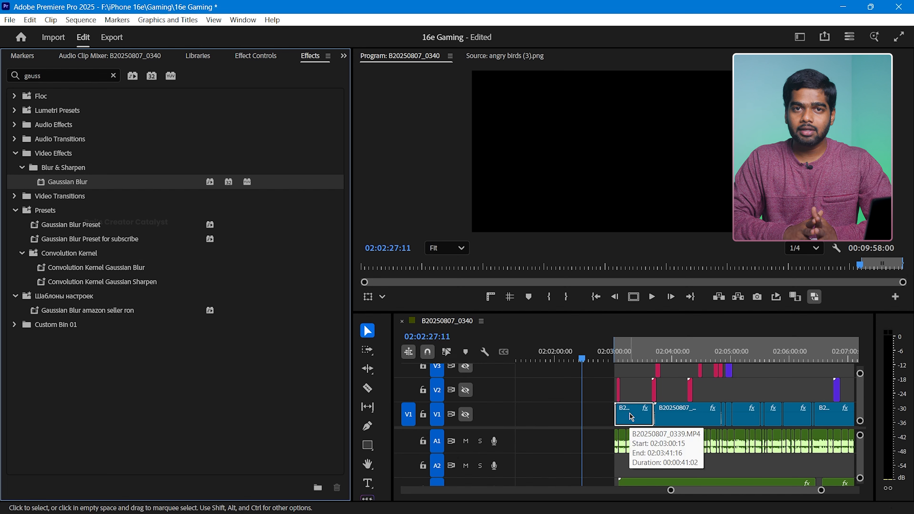
# - Move the playhead onto the blurred clip at 02:03:19:06 and show its effect settings with Motion selected
pyautogui.click(632, 417)
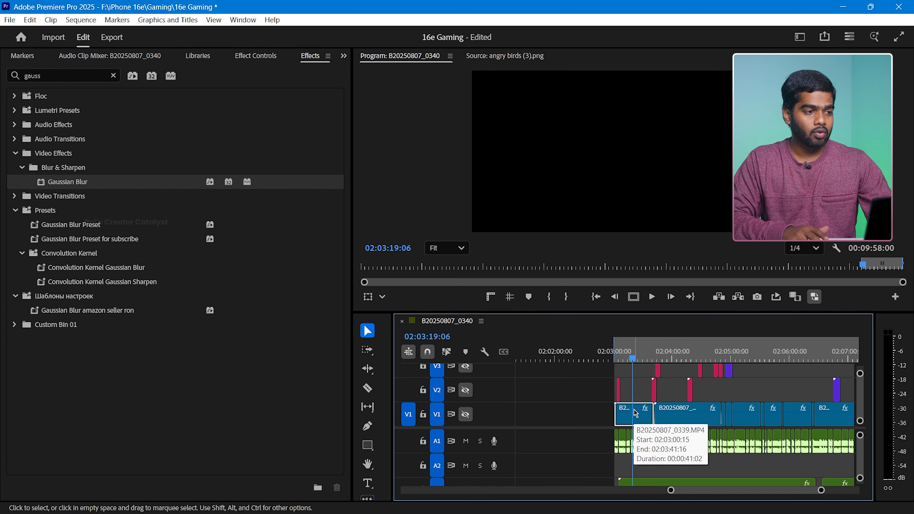
pyautogui.click(251, 58)
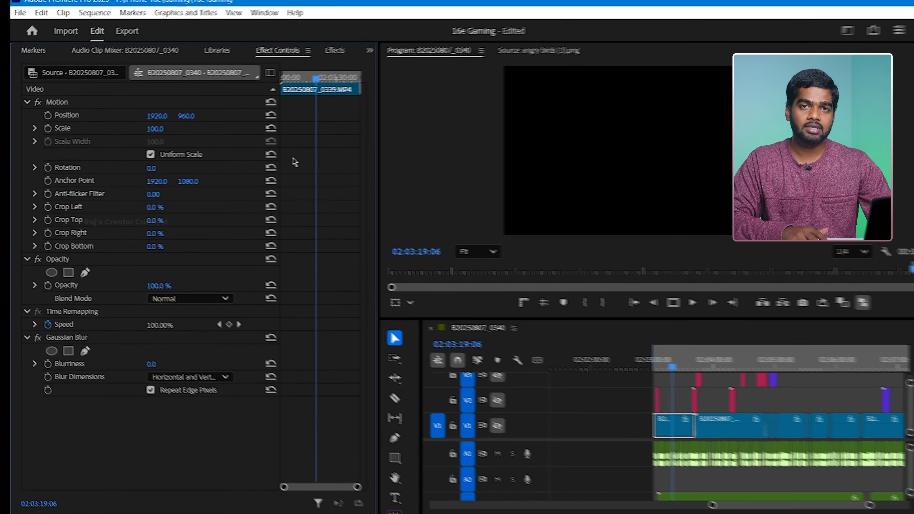
pyautogui.click(71, 103)
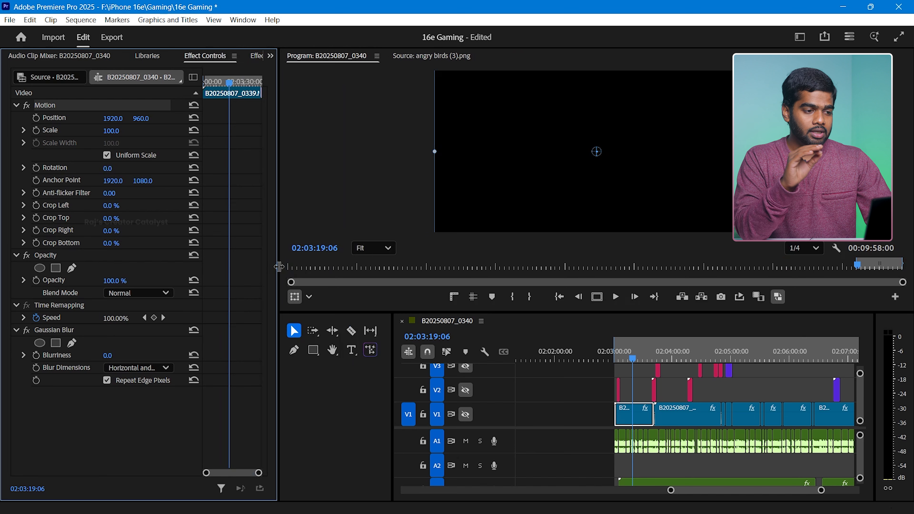
# - Reset the current Assembly workspace to its saved layout
pyautogui.click(238, 21)
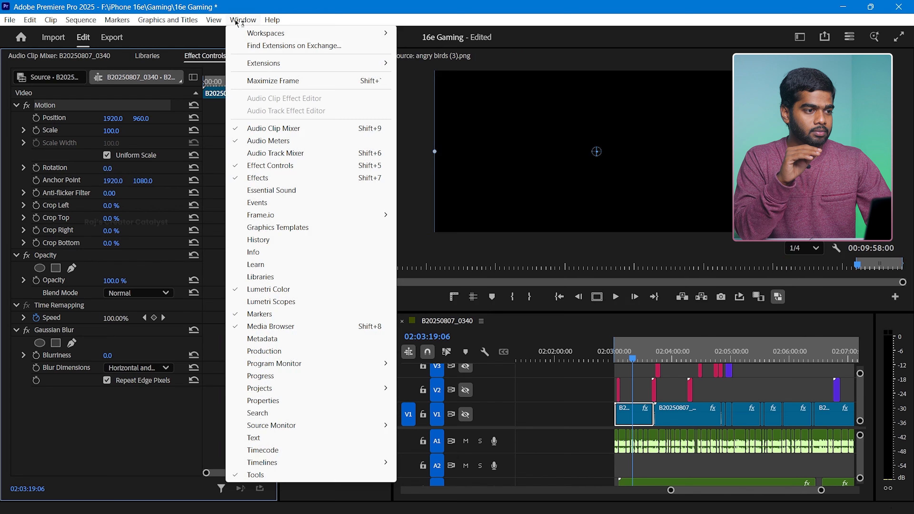
pyautogui.moveTo(299, 34)
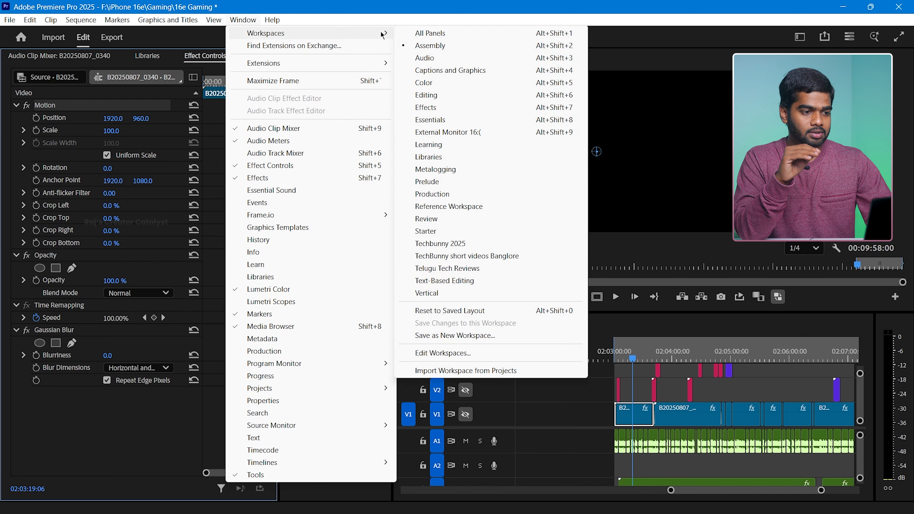
pyautogui.click(442, 311)
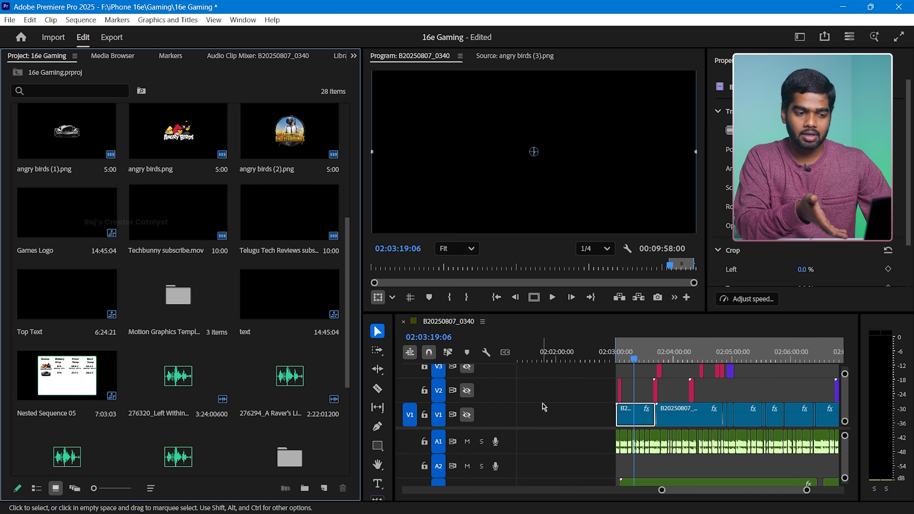
# - Move the sequence playhead to 02:01:48:11, in the empty stretch before the first clip on track V1
pyautogui.click(577, 356)
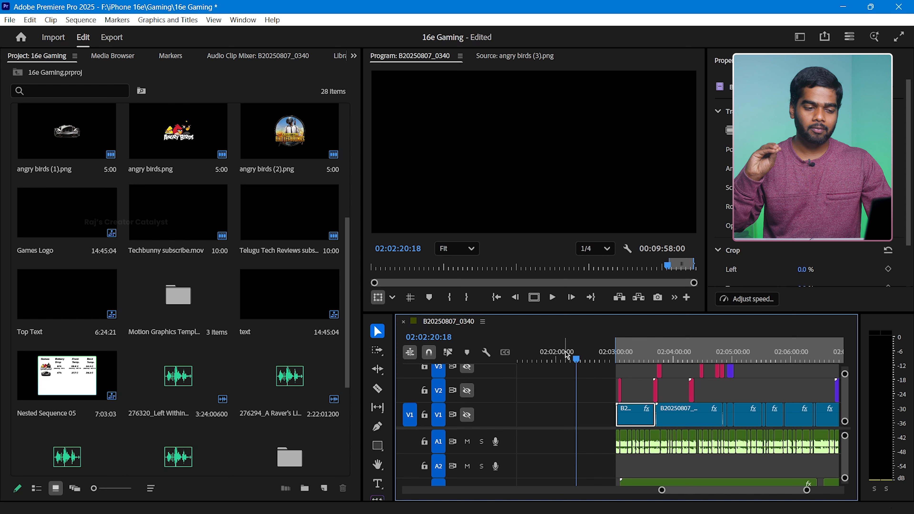
pyautogui.click(546, 348)
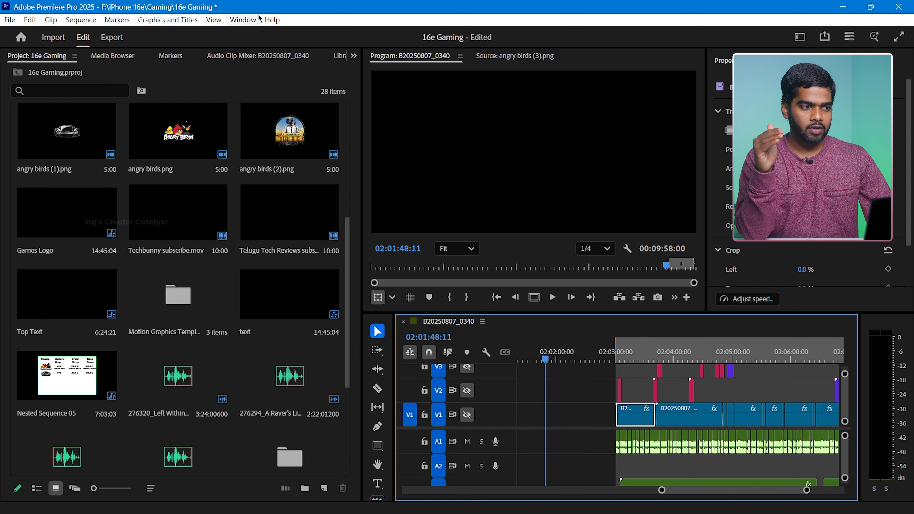
# - Look through the list of panels that can be shown or hidden, down to Source Monitor and Text
pyautogui.click(244, 20)
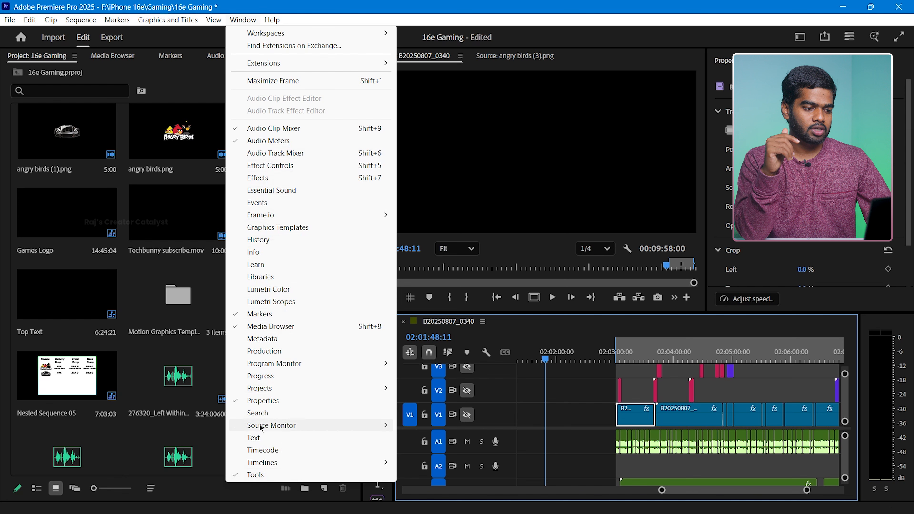
pyautogui.moveTo(265, 431)
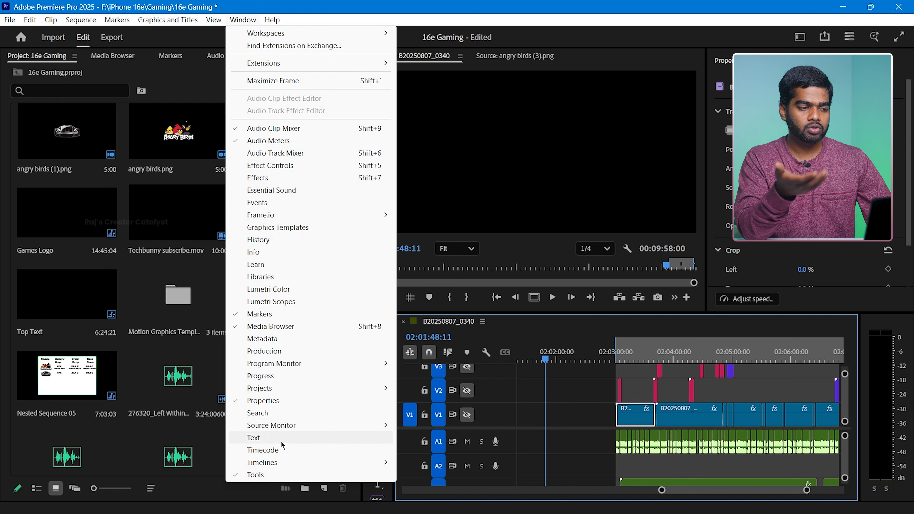